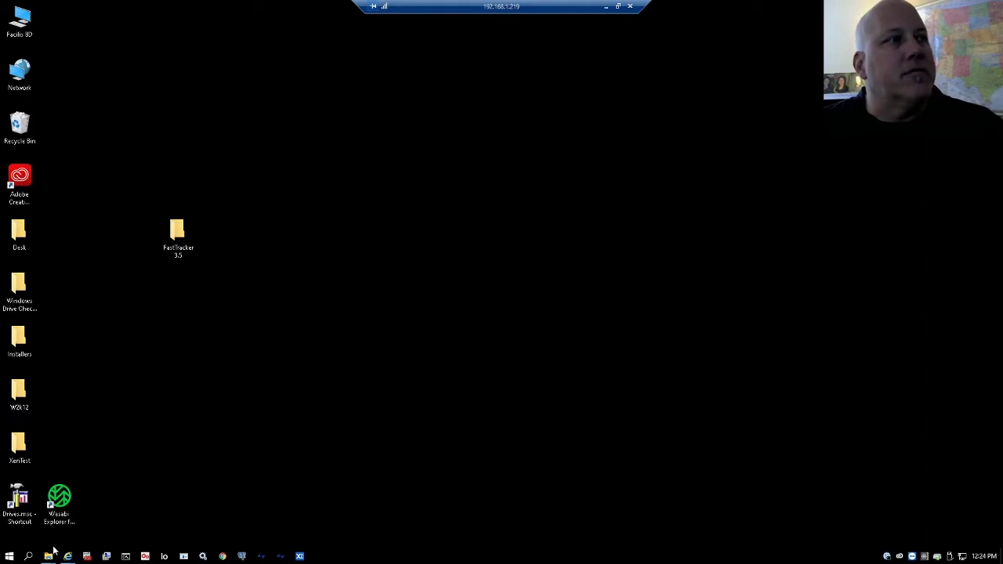
Step: Launch FastTracker Admin from the Facilis FastTracker folder in the Start menu's All apps list
{"action": "left_click", "coordinate": [9, 556]}
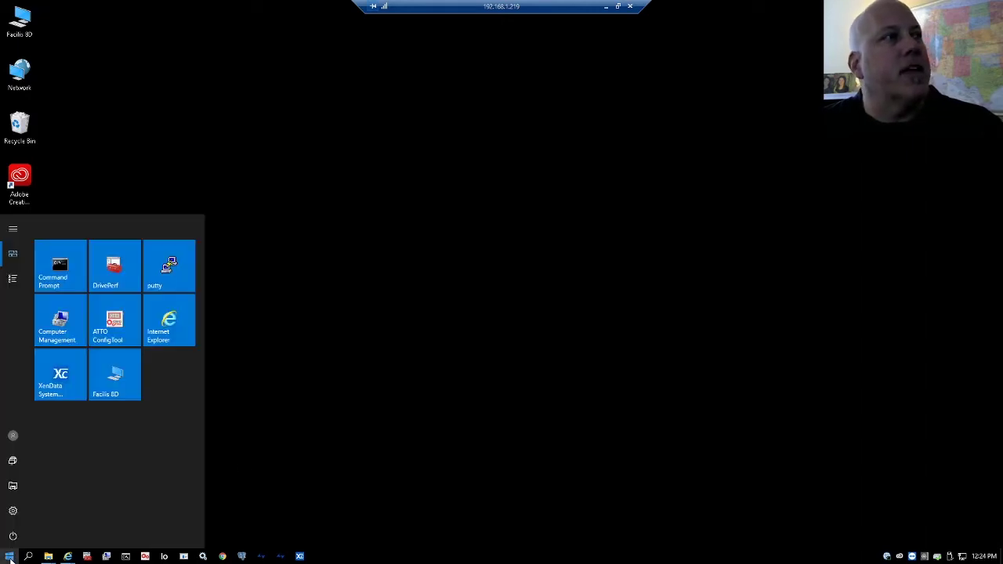
{"action": "left_click", "coordinate": [13, 278]}
{"action": "scroll", "coordinate": [111, 400], "scroll_direction": "down", "scroll_amount": 5}
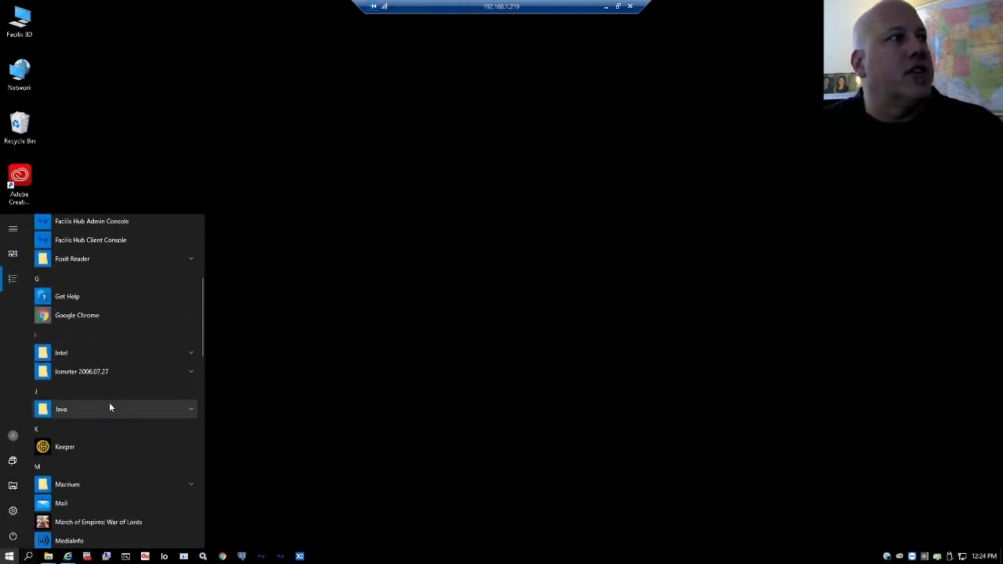
{"action": "scroll", "coordinate": [109, 402], "scroll_direction": "up", "scroll_amount": 3}
{"action": "left_click", "coordinate": [100, 303]}
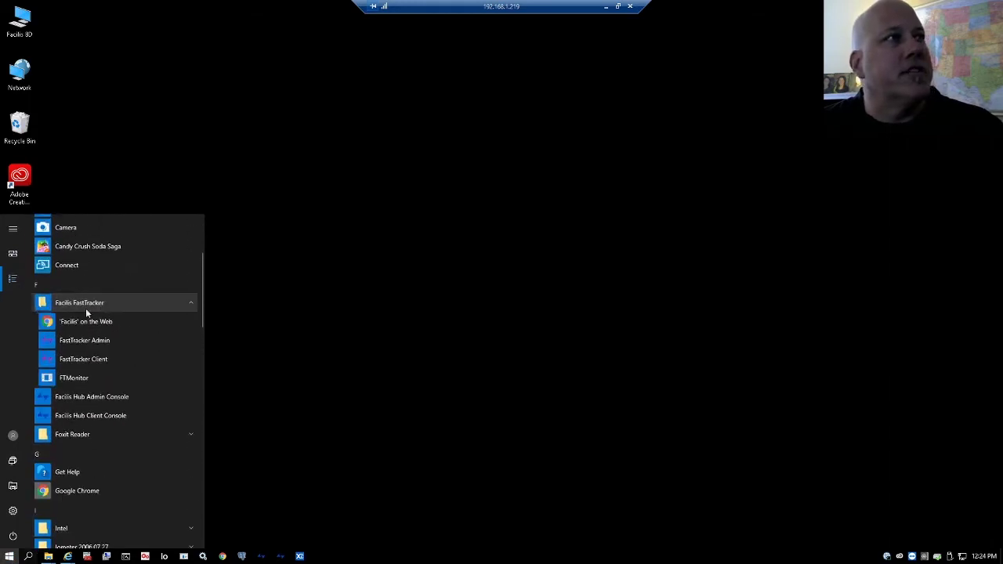
{"action": "left_click", "coordinate": [82, 342]}
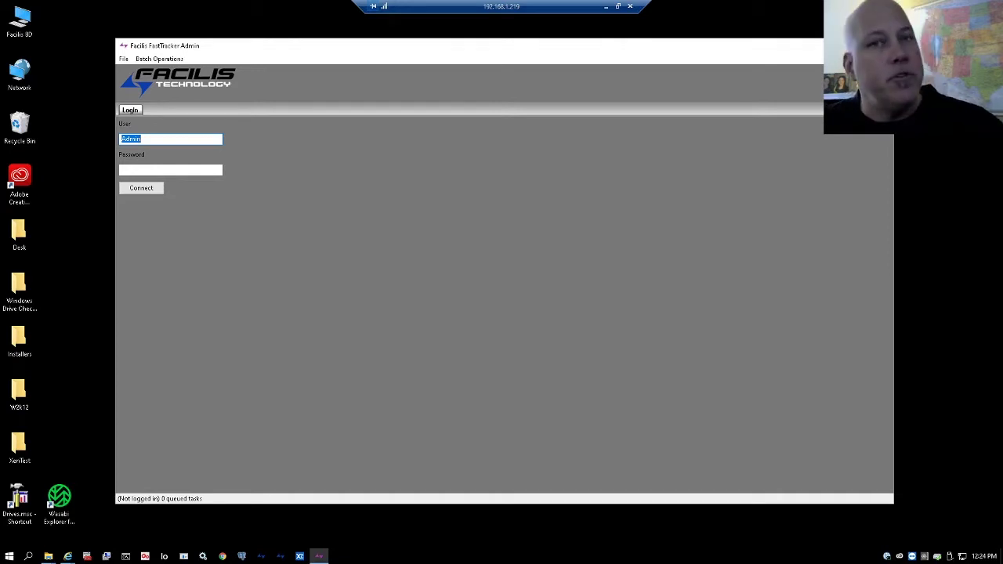
Step: Connect to the FastTracker server and nudge the admin window slightly up and left
{"action": "left_click", "coordinate": [141, 189]}
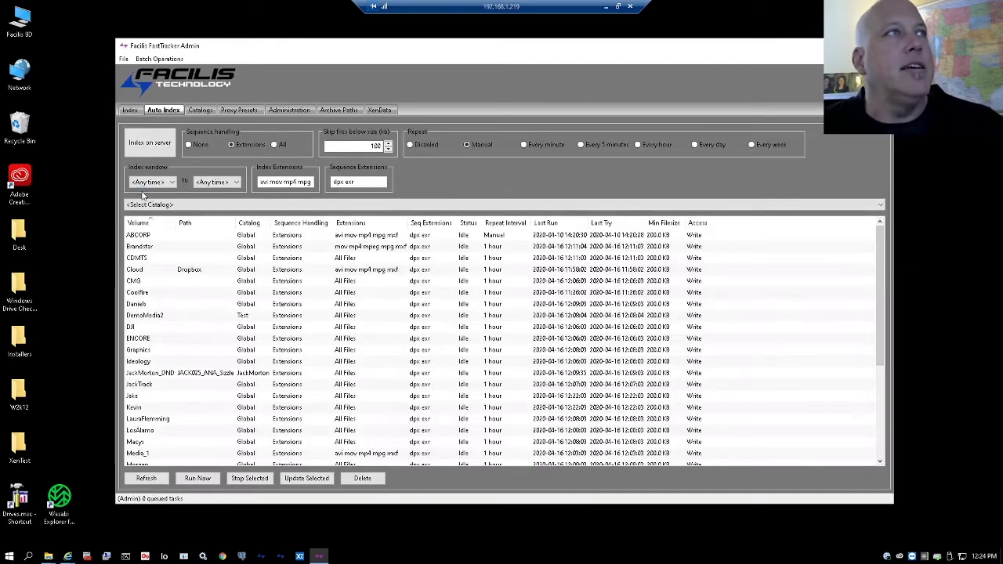
{"action": "left_click_drag", "start_coordinate": [288, 48], "coordinate": [284, 43]}
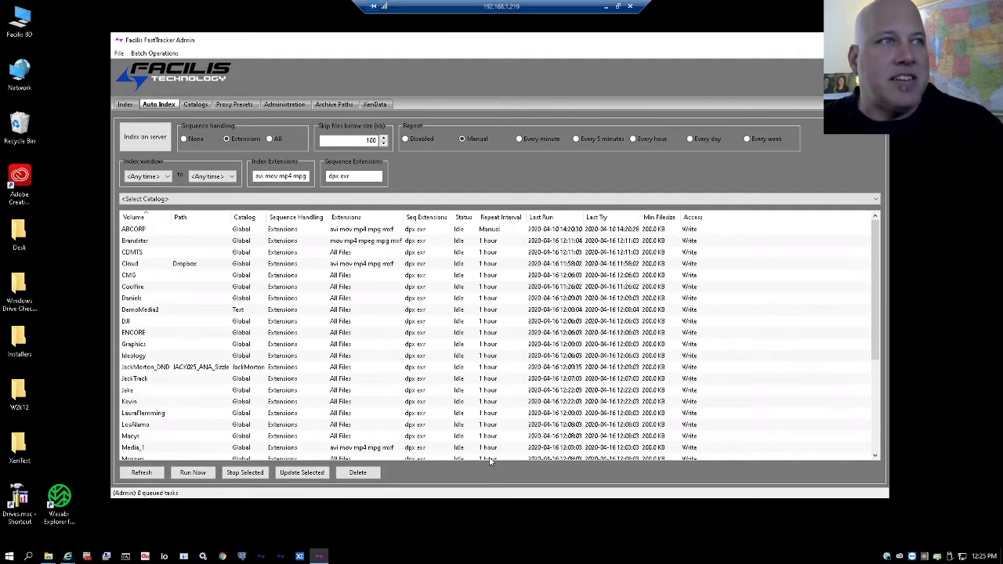
Step: Dismiss the Macrium notification, select all tasks from ABCORP through VA_TAP, and delete them
{"action": "scroll", "coordinate": [466, 392], "scroll_direction": "down", "scroll_amount": 5}
{"action": "scroll", "coordinate": [435, 396], "scroll_direction": "up", "scroll_amount": 5}
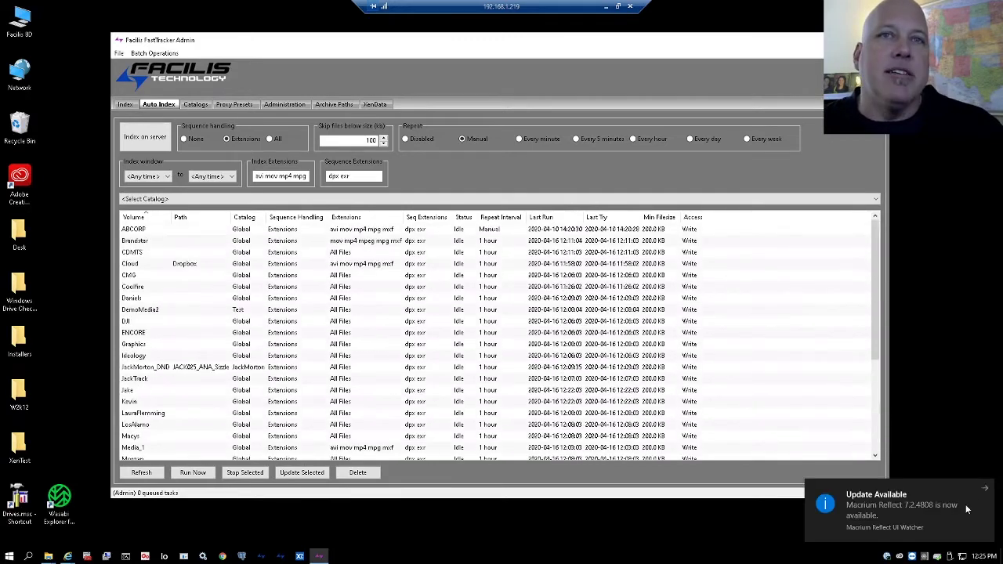
{"action": "left_click", "coordinate": [985, 488]}
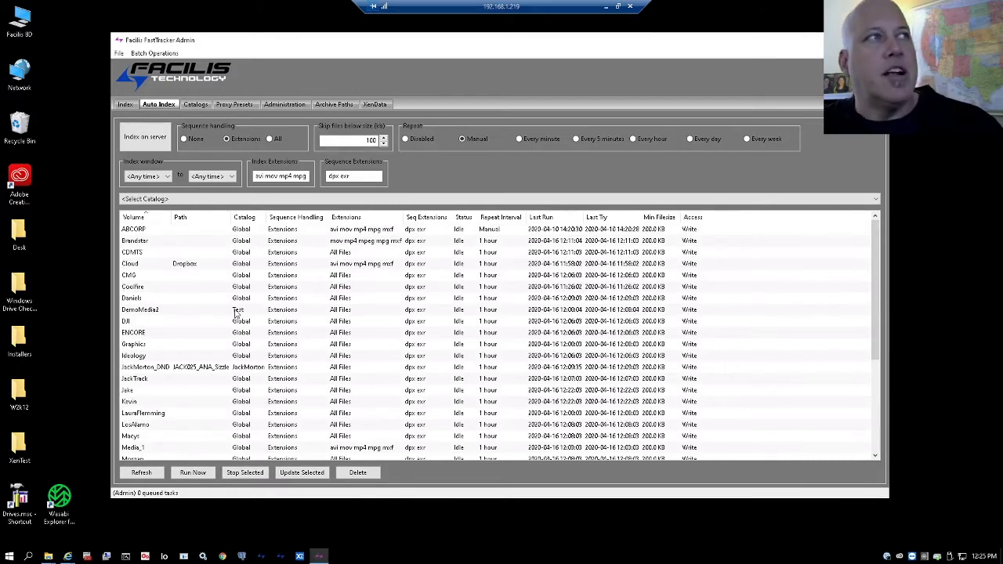
{"action": "left_click", "coordinate": [151, 241]}
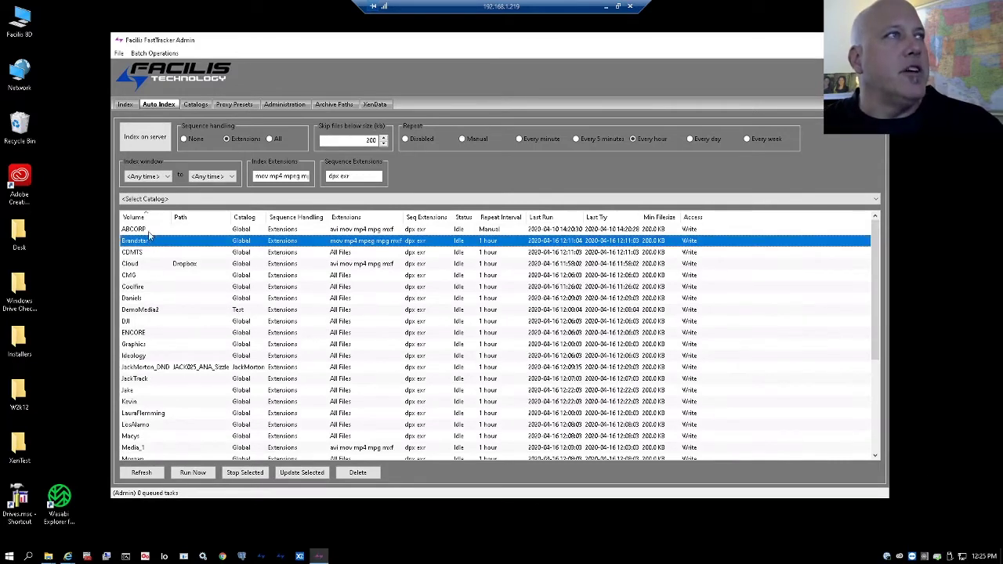
{"action": "left_click", "coordinate": [149, 232]}
{"action": "scroll", "coordinate": [173, 298], "scroll_direction": "down", "scroll_amount": 5}
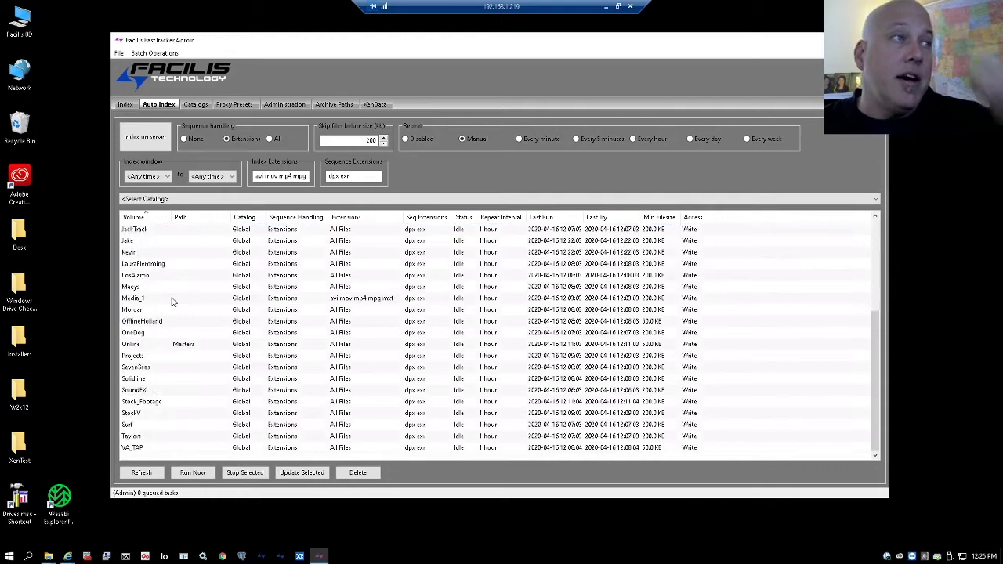
{"action": "left_click", "coordinate": [180, 449], "text": "shift"}
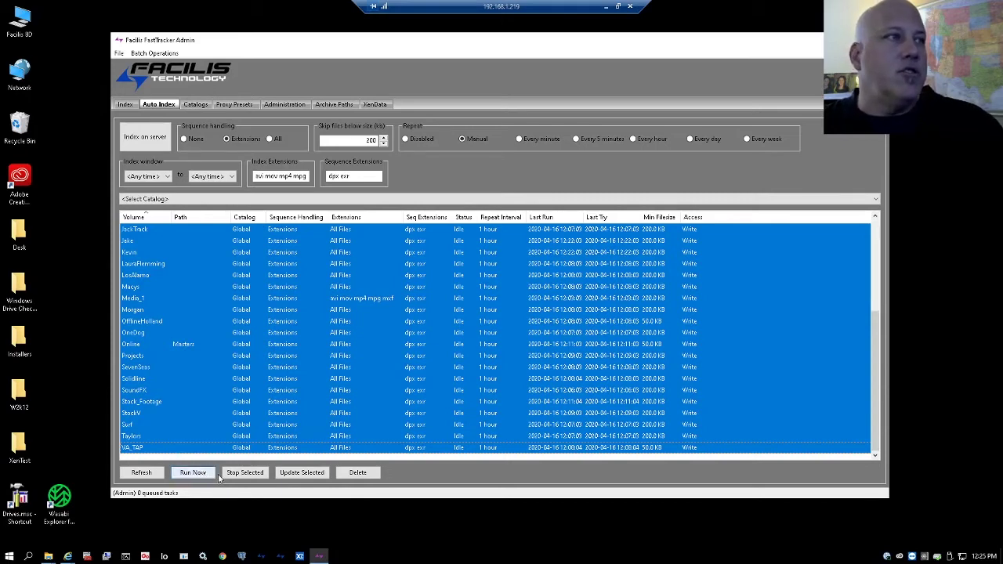
{"action": "left_click", "coordinate": [357, 474]}
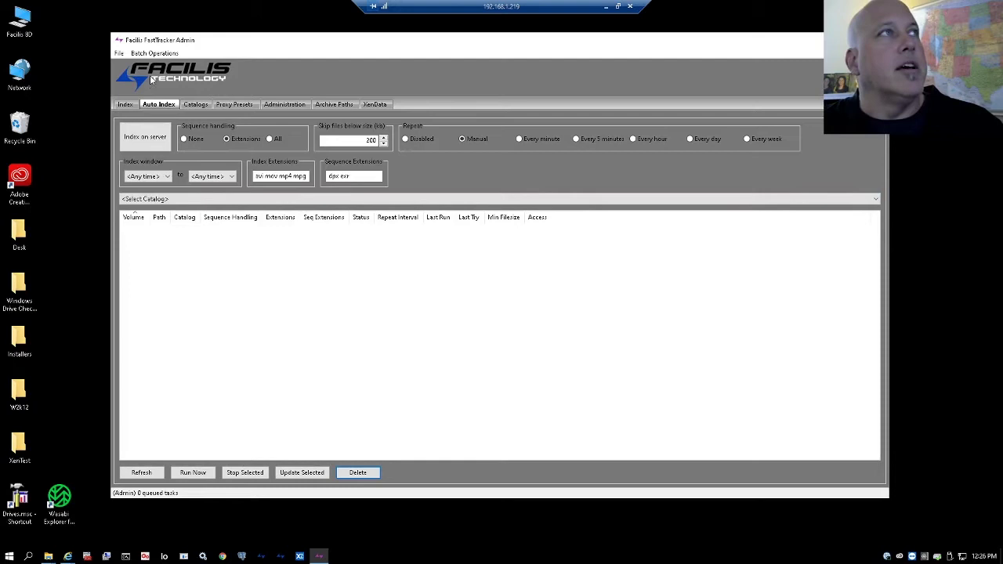
{"action": "left_click_drag", "start_coordinate": [241, 41], "coordinate": [222, 37]}
Step: Open File > Server Global Index Configuration and move the Add Index Tasks dialog right
{"action": "left_click", "coordinate": [111, 50]}
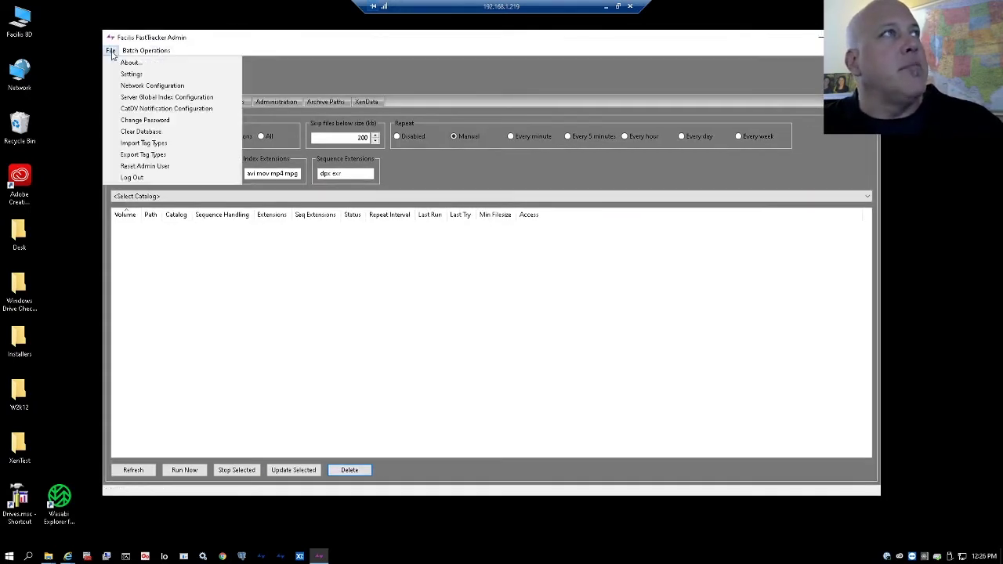
{"action": "left_click", "coordinate": [167, 100]}
{"action": "left_click_drag", "start_coordinate": [258, 81], "coordinate": [386, 68]}
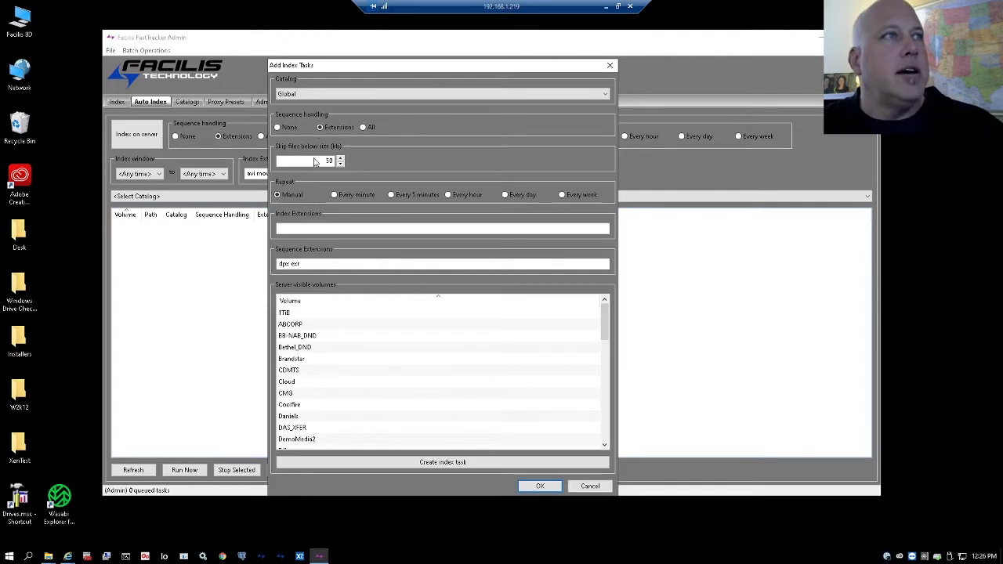
Step: Select all server-visible volumes from 1TB to VA_TAP and set the task to repeat every hour
{"action": "left_click", "coordinate": [310, 316]}
{"action": "mouse_move", "coordinate": [602, 333]}
{"action": "left_mouse_down"}
{"action": "mouse_move", "coordinate": [604, 436]}
{"action": "mouse_move", "coordinate": [604, 335]}
{"action": "left_mouse_up"}
{"action": "left_click", "coordinate": [532, 441], "text": "shift"}
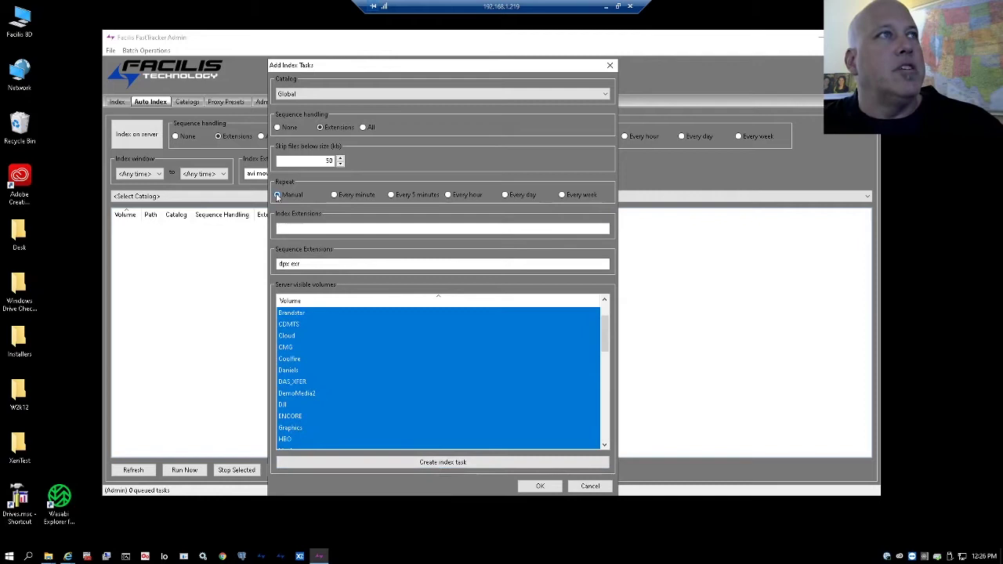
{"action": "left_click", "coordinate": [452, 195]}
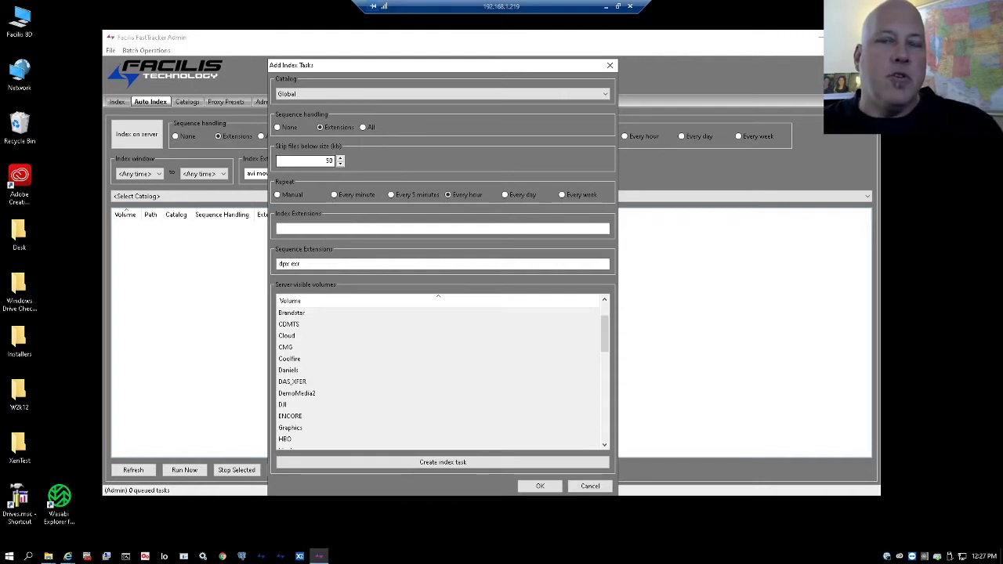
Step: Enter 'mxf mov mp4 wav' as the task's index extensions
{"action": "left_click", "coordinate": [279, 229]}
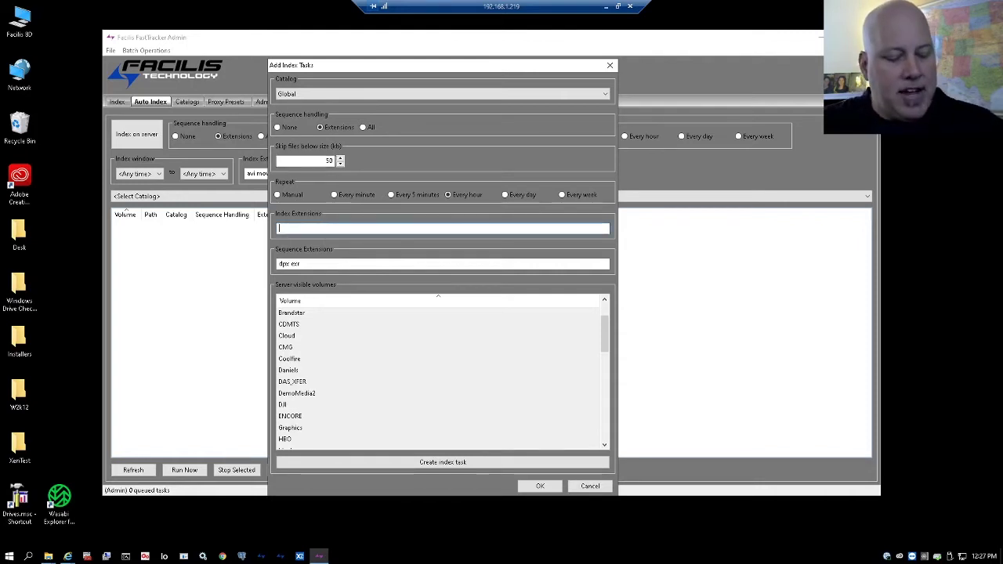
{"action": "type", "text": "mxf m"}
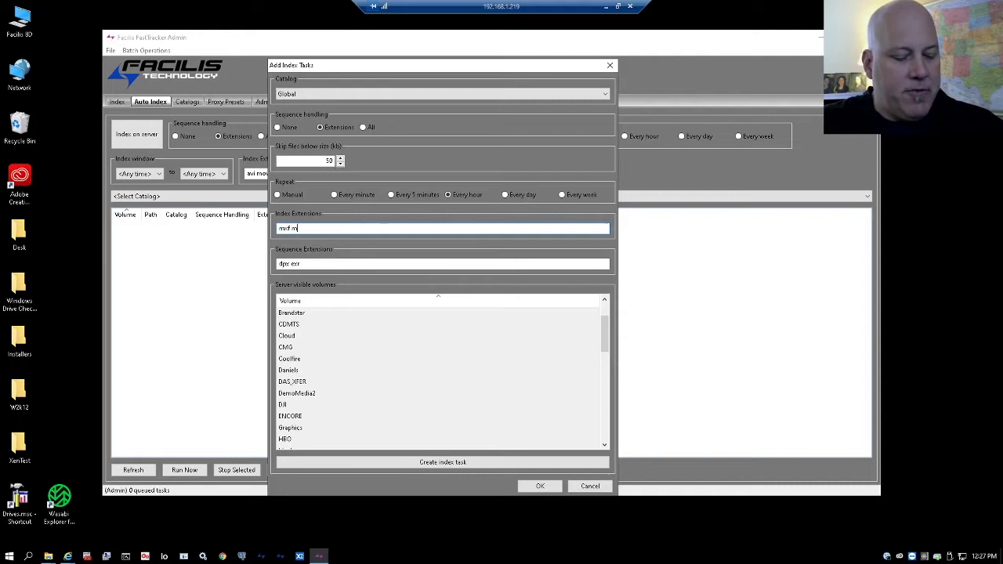
{"action": "type", "text": "ov mp4"}
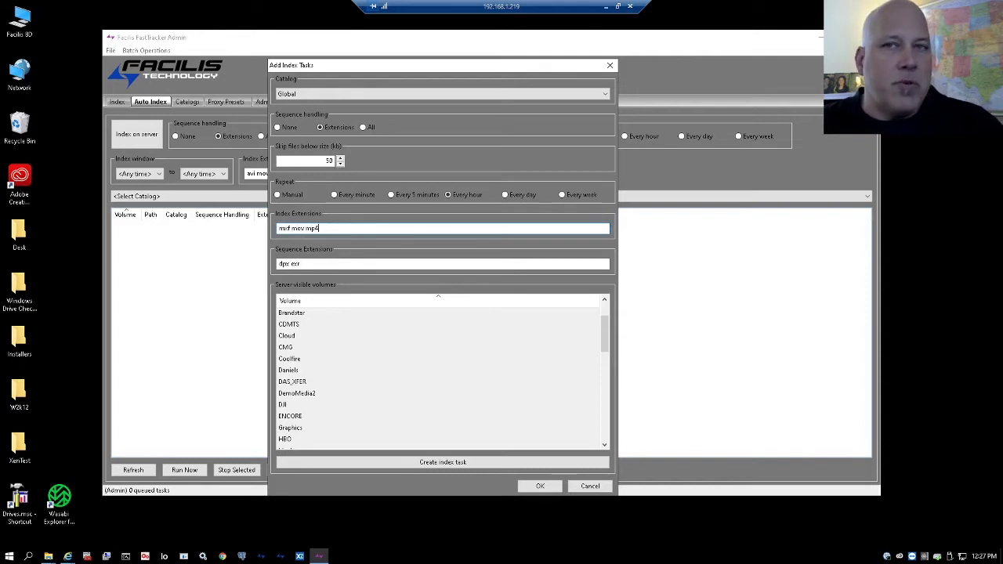
{"action": "type", "text": " wa"}
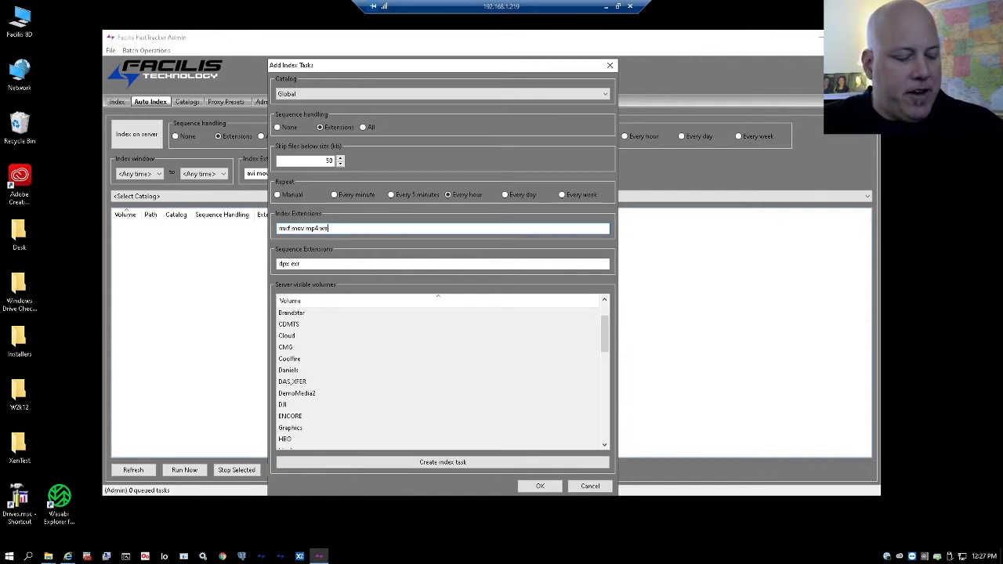
{"action": "type", "text": "v"}
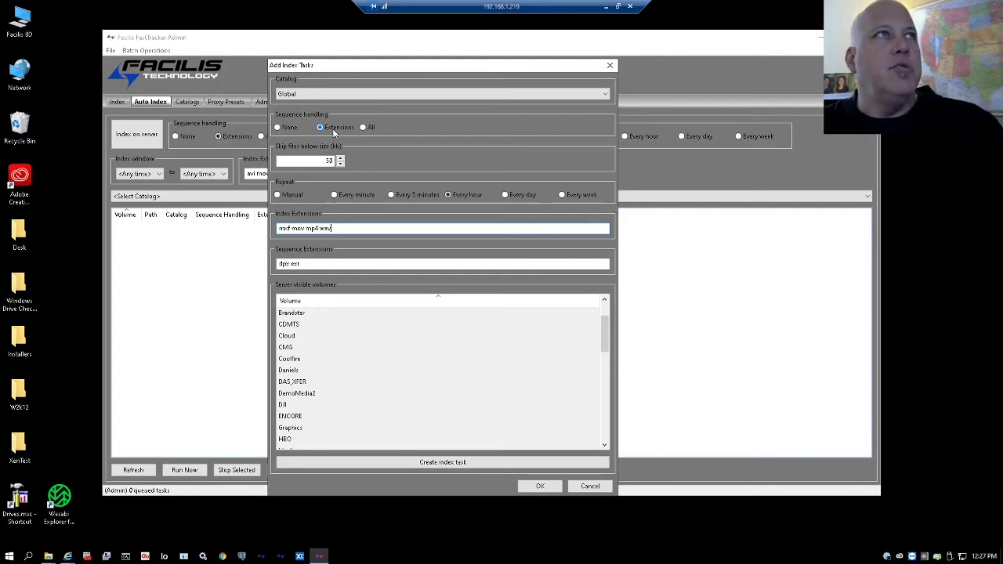
Step: Set sequence handling to Extensions with sequence extensions 'dpx exr tga tif'
{"action": "left_click", "coordinate": [302, 263]}
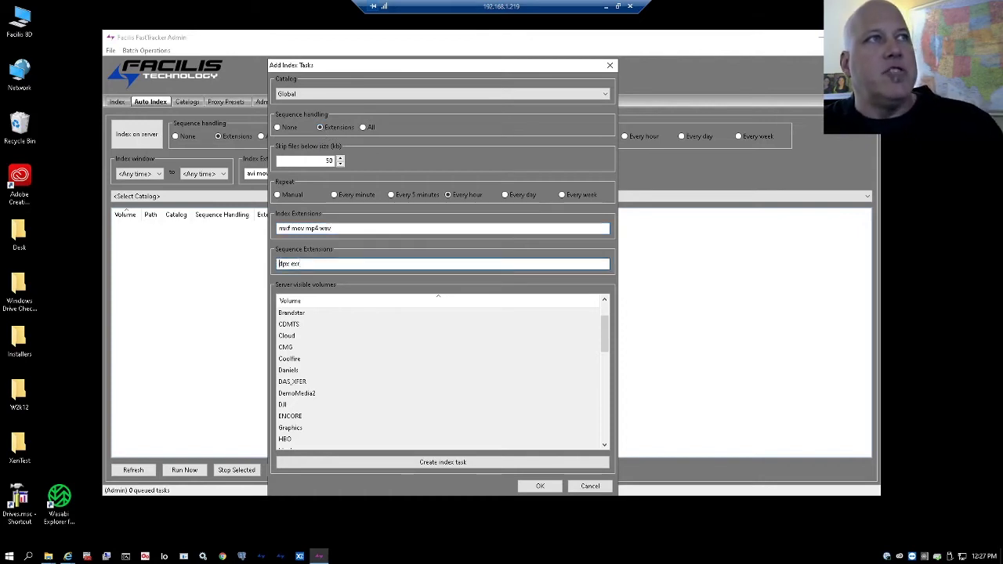
{"action": "key", "text": "ctrl+a"}
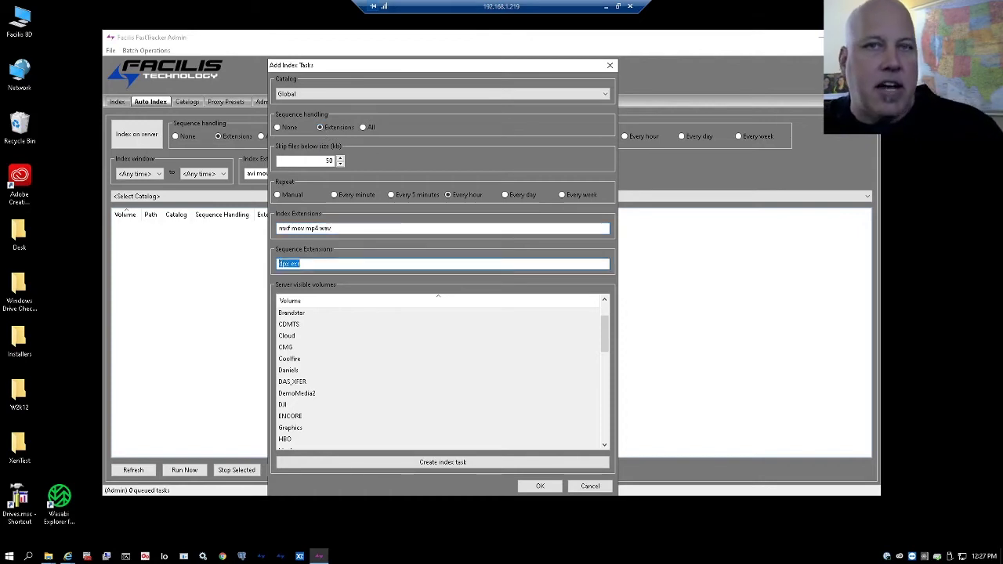
{"action": "left_click", "coordinate": [301, 264]}
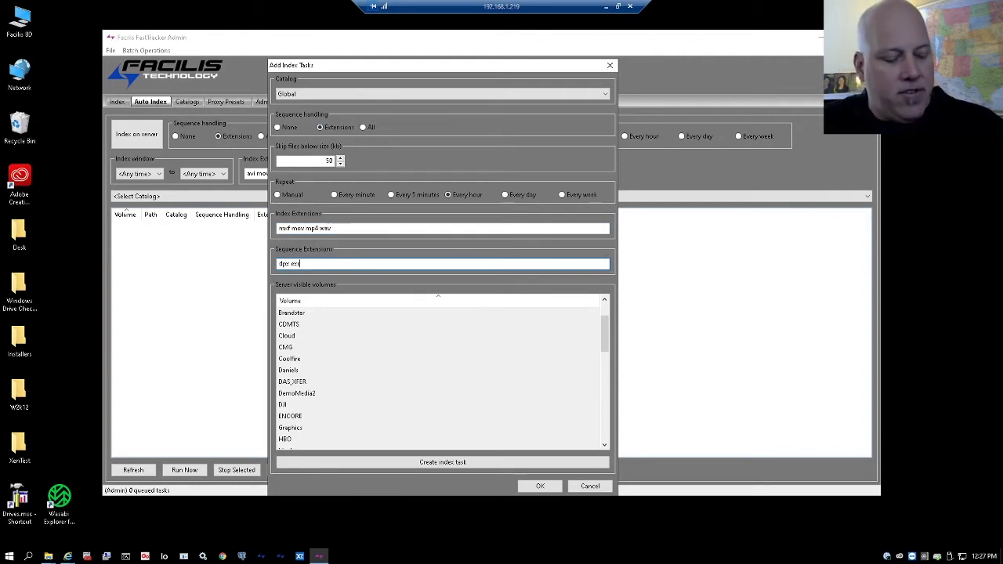
{"action": "type", "text": "tga tif"}
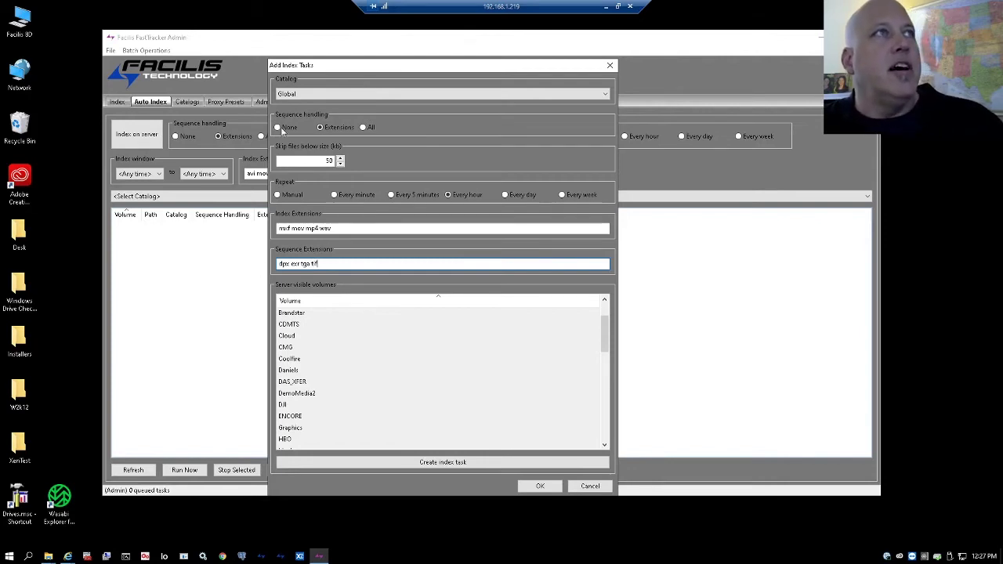
{"action": "left_click", "coordinate": [363, 127]}
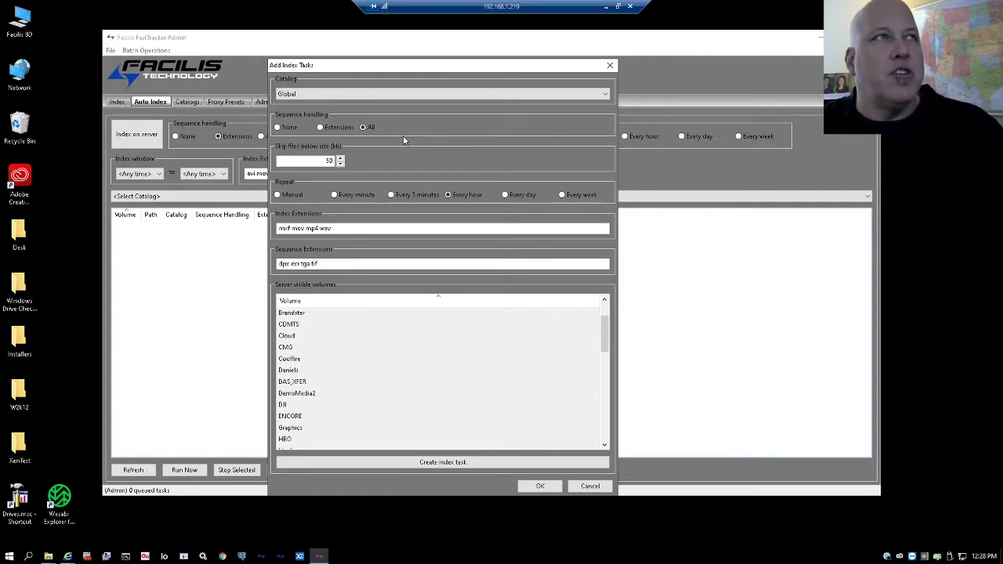
{"action": "left_click", "coordinate": [321, 127]}
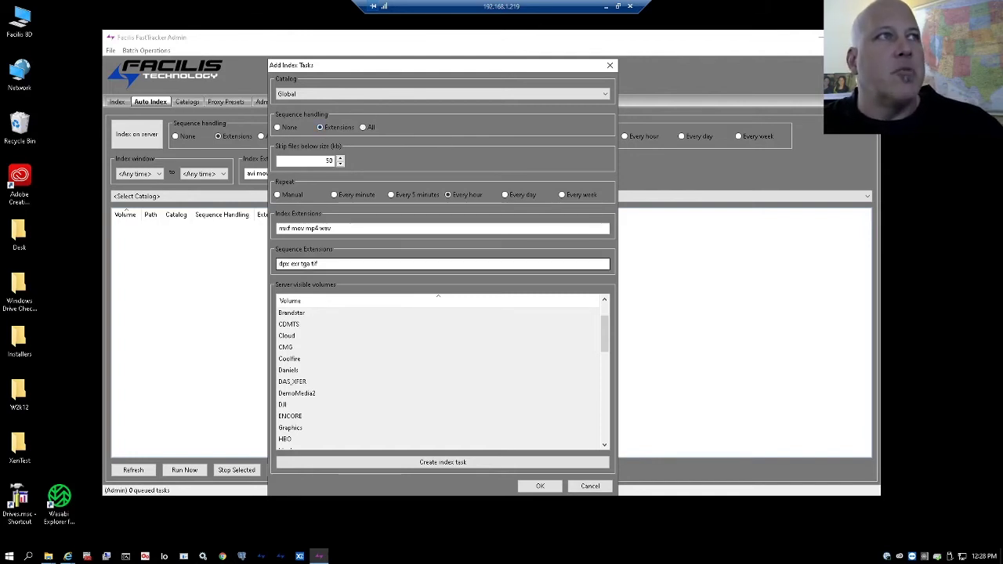
{"action": "left_click_drag", "start_coordinate": [280, 265], "coordinate": [327, 274]}
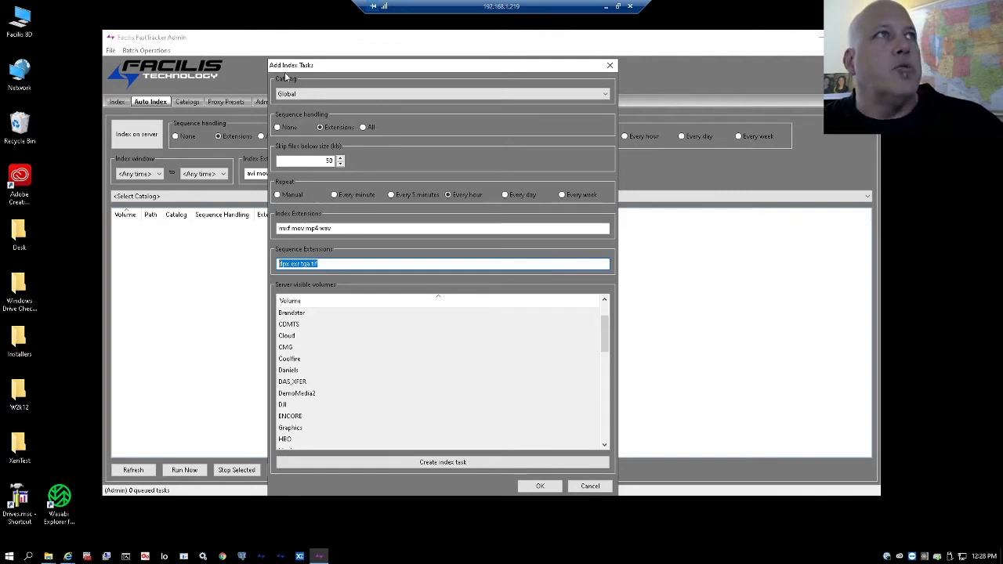
Step: Select volumes Coolfire through DemoMedia2 and create index tasks for them
{"action": "left_click", "coordinate": [317, 313]}
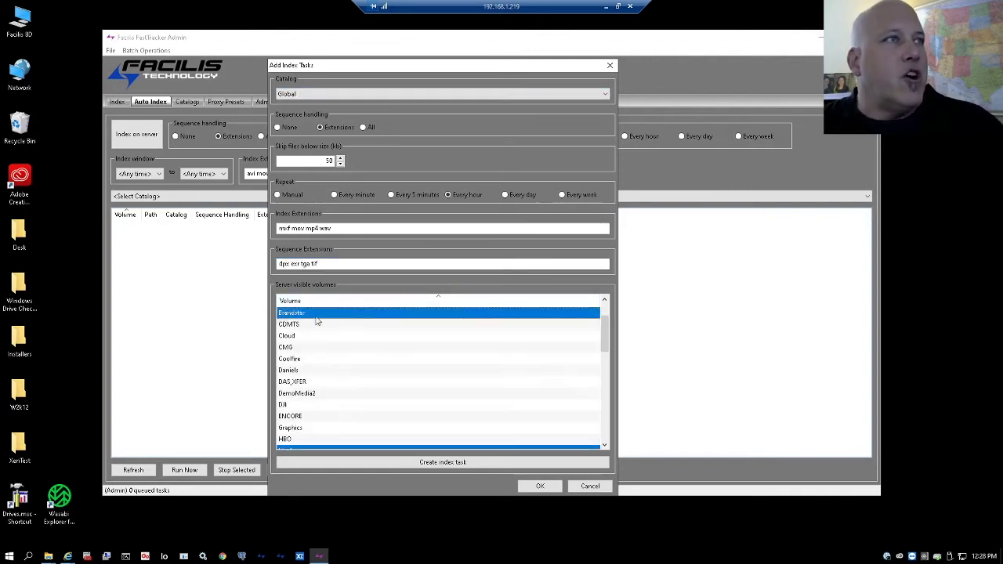
{"action": "left_click", "coordinate": [325, 361], "text": "shift"}
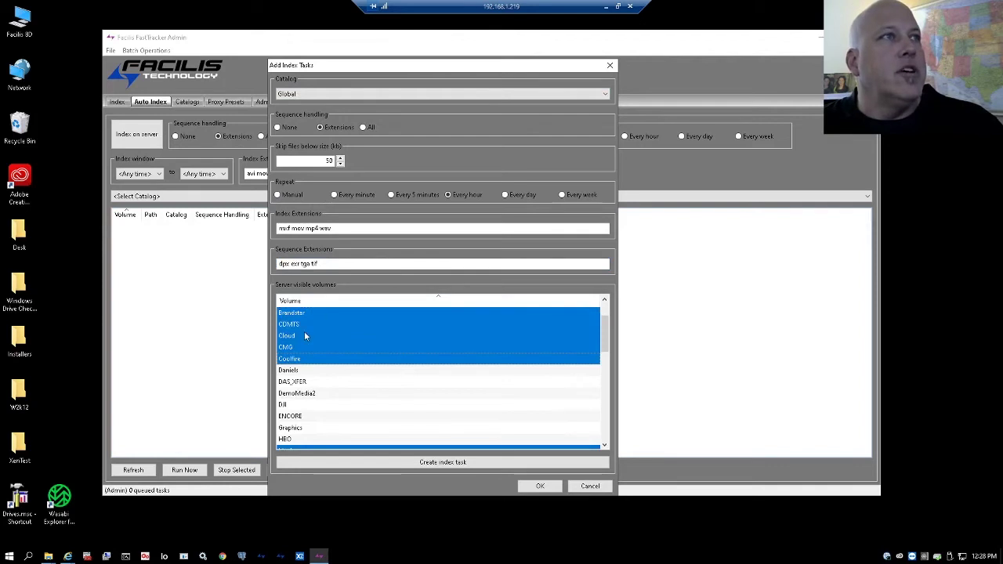
{"action": "left_click", "coordinate": [306, 361]}
{"action": "left_click", "coordinate": [308, 395], "text": "shift"}
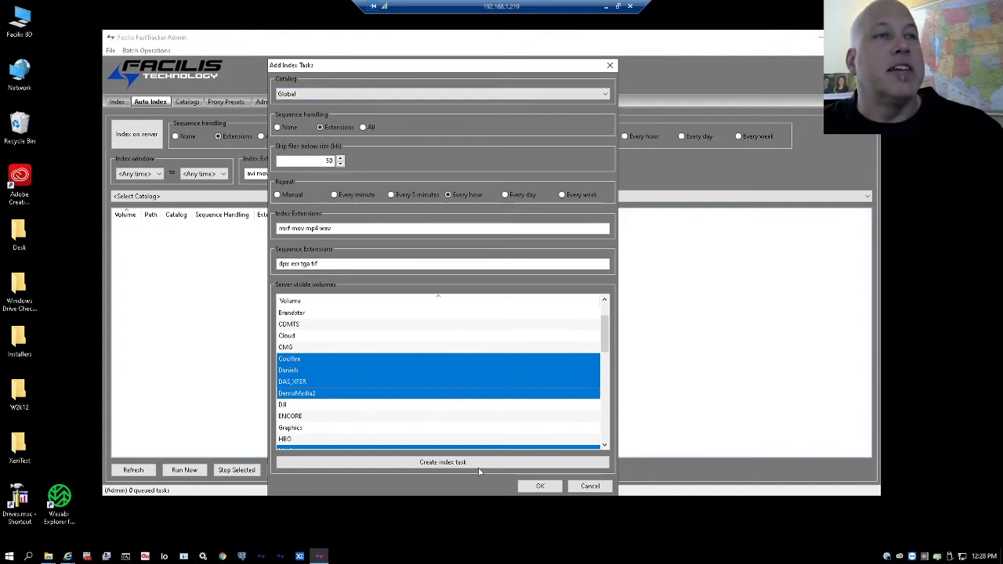
{"action": "left_click", "coordinate": [423, 463]}
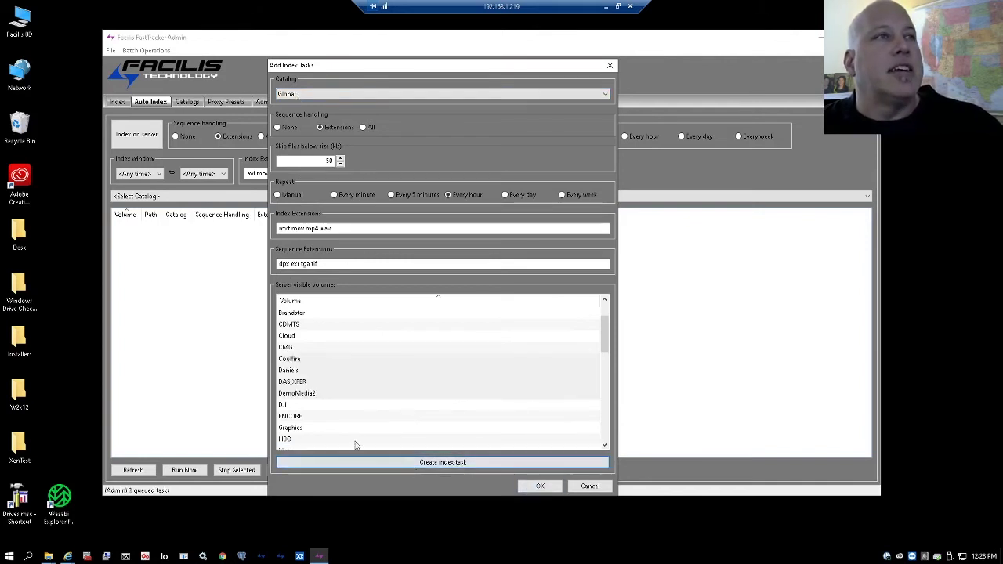
Step: Confirm with OK, review the Coolfire, Daniels, DAS_XFER and DemoMedia2 tasks, then refresh the list
{"action": "left_click", "coordinate": [522, 484]}
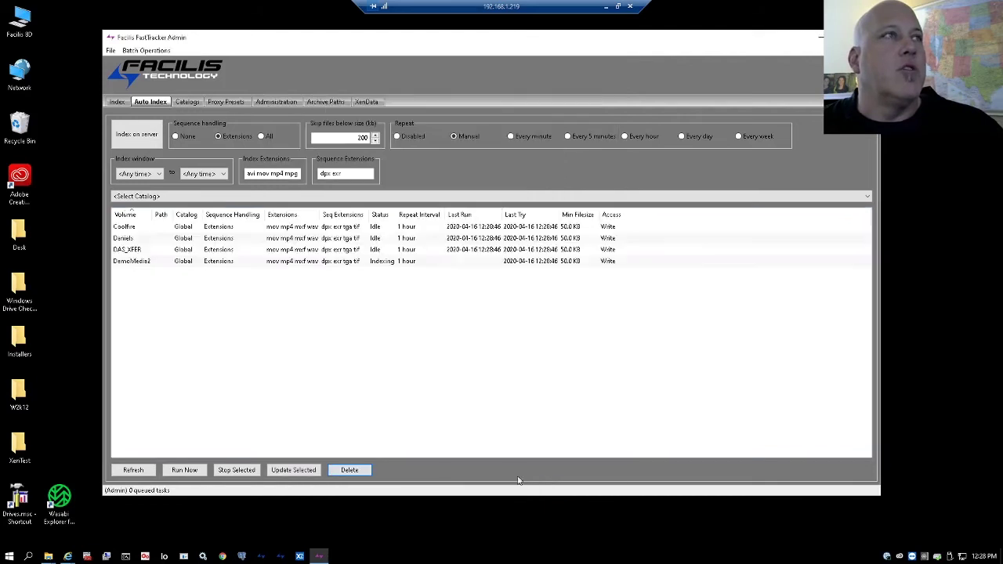
{"action": "left_click", "coordinate": [209, 227]}
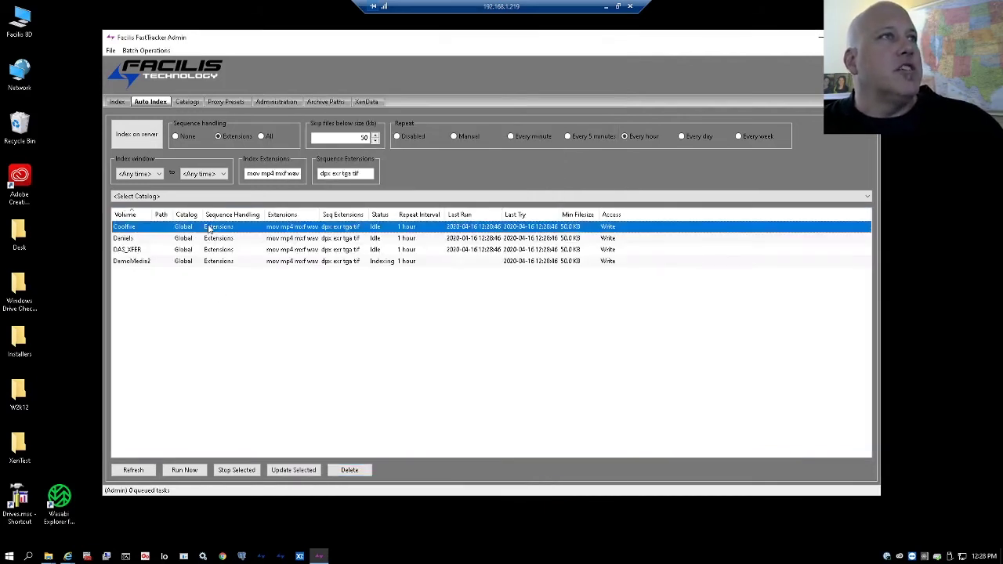
{"action": "left_click", "coordinate": [206, 239]}
{"action": "left_click", "coordinate": [202, 250]}
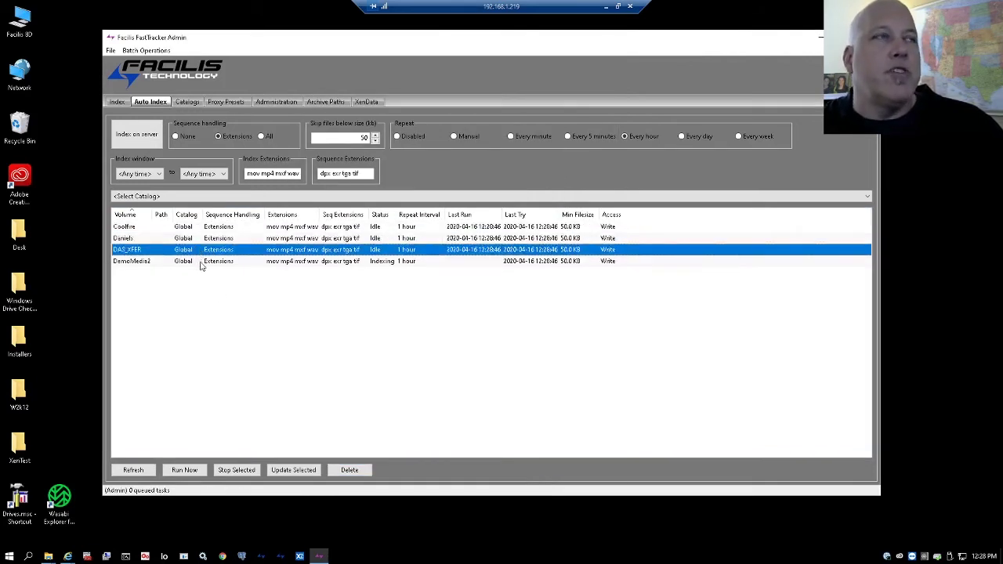
{"action": "left_click", "coordinate": [203, 262]}
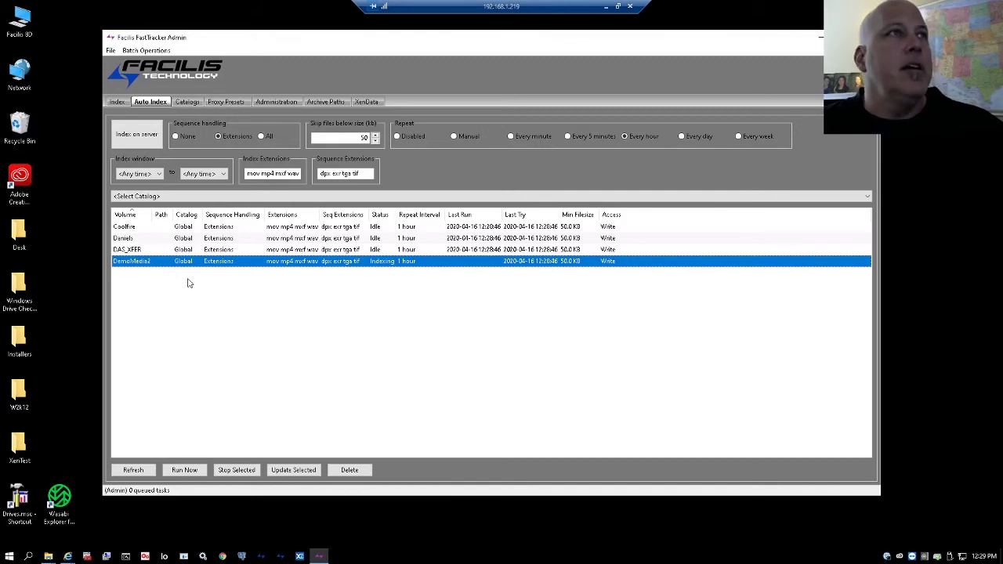
{"action": "left_click", "coordinate": [133, 470]}
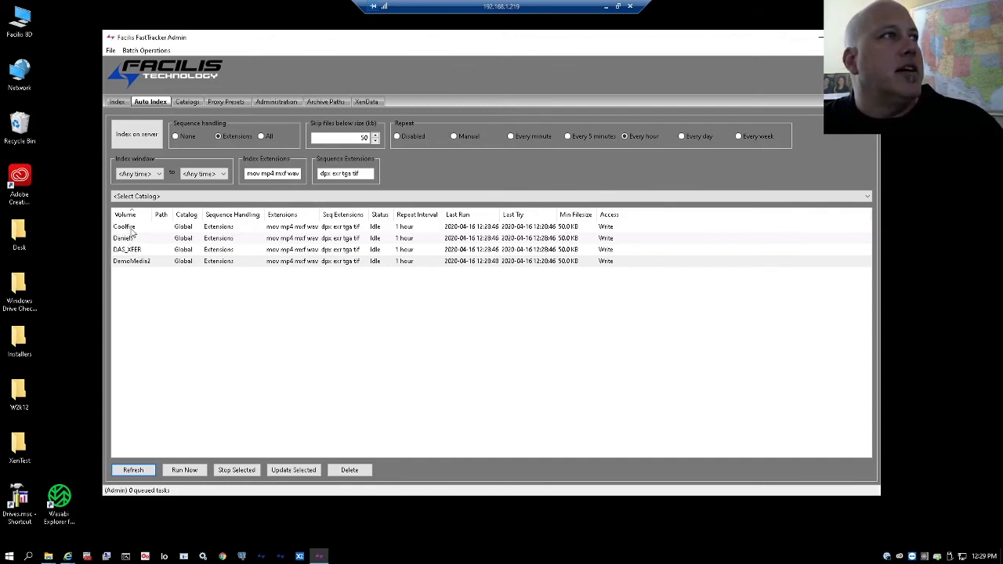
Step: Change the Daniels task's skip size from 50 to 10 KB, update it, run it now and refresh
{"action": "left_click", "coordinate": [134, 239]}
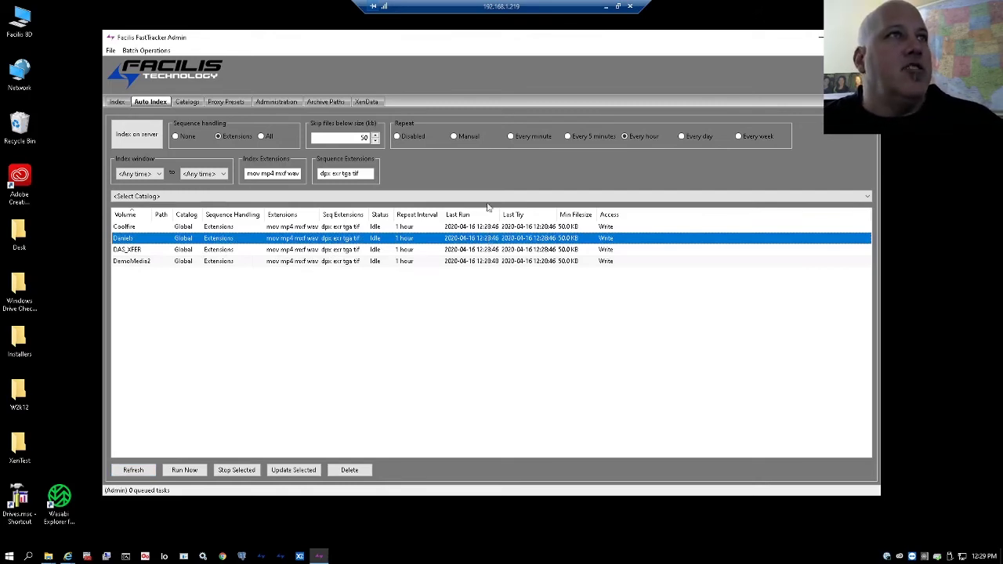
{"action": "left_click", "coordinate": [365, 138]}
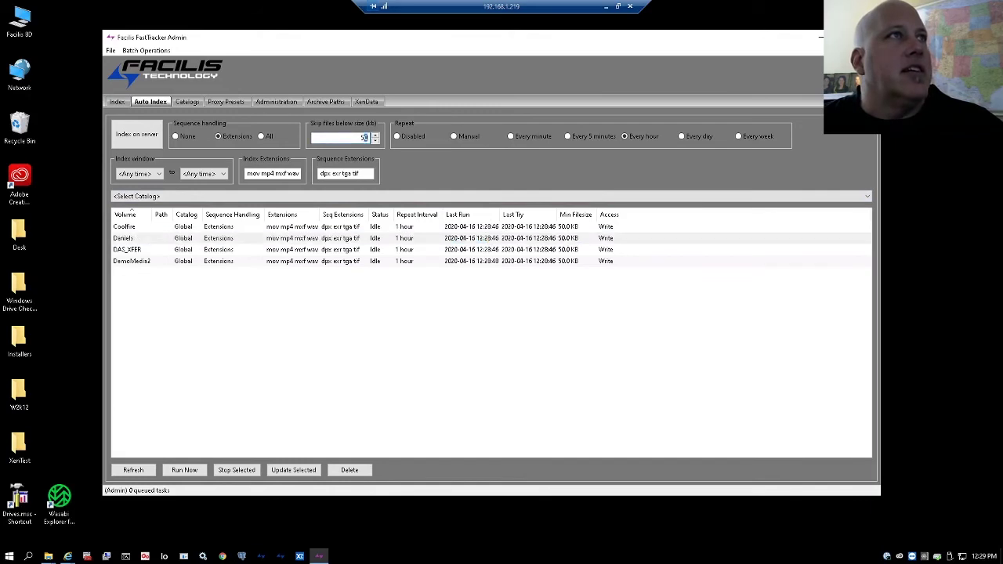
{"action": "double_click", "coordinate": [364, 137]}
{"action": "type", "text": "10"}
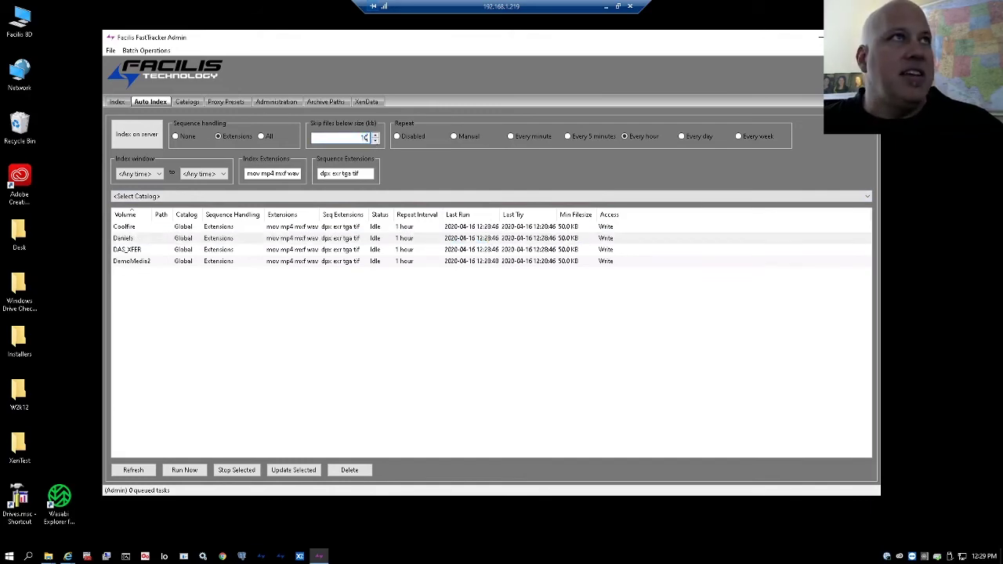
{"action": "left_click", "coordinate": [300, 473]}
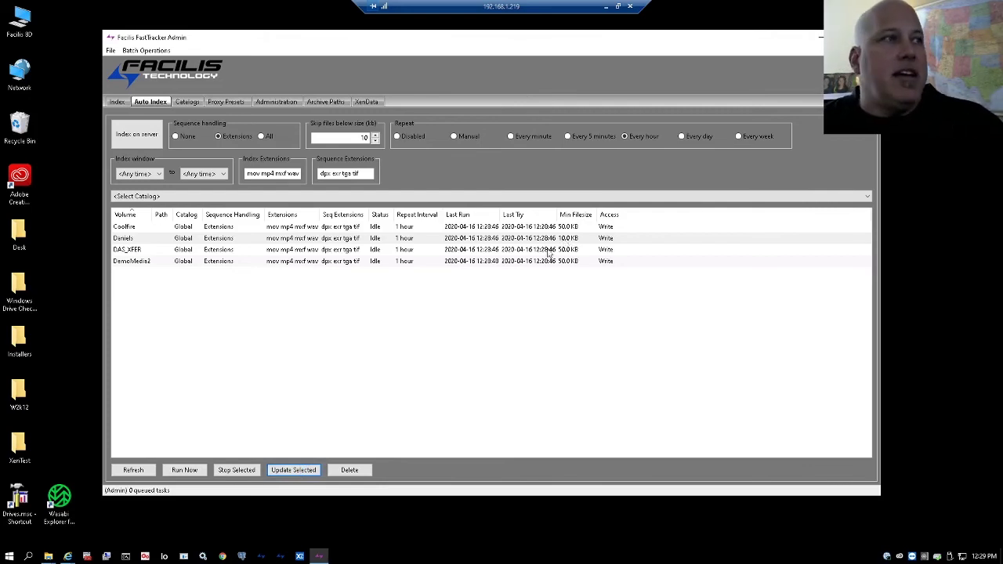
{"action": "left_click", "coordinate": [185, 470]}
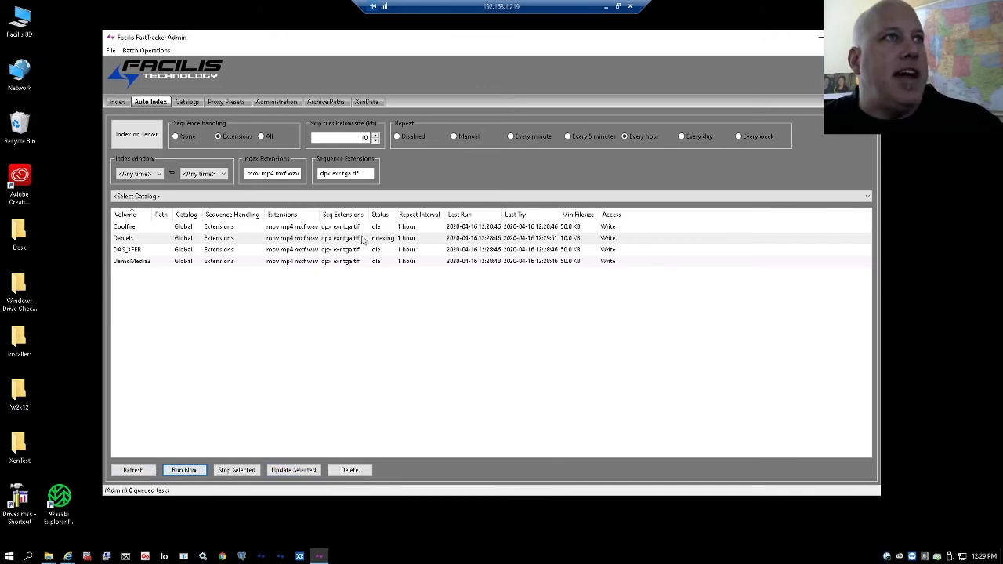
{"action": "left_click", "coordinate": [134, 473]}
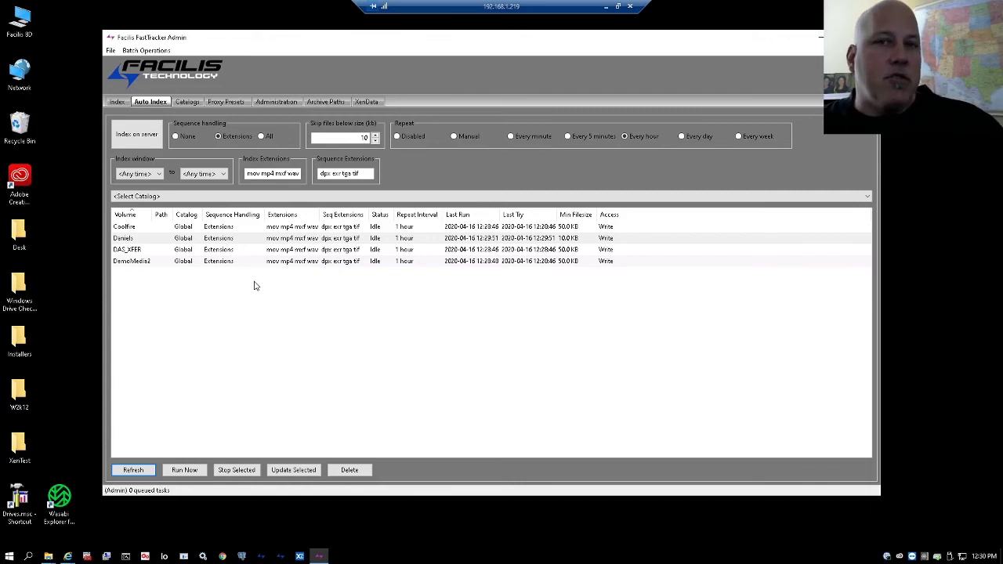
Step: Switch to the Demo catalog and add a server index task for C:\fsvol\DJI
{"action": "left_click", "coordinate": [223, 198]}
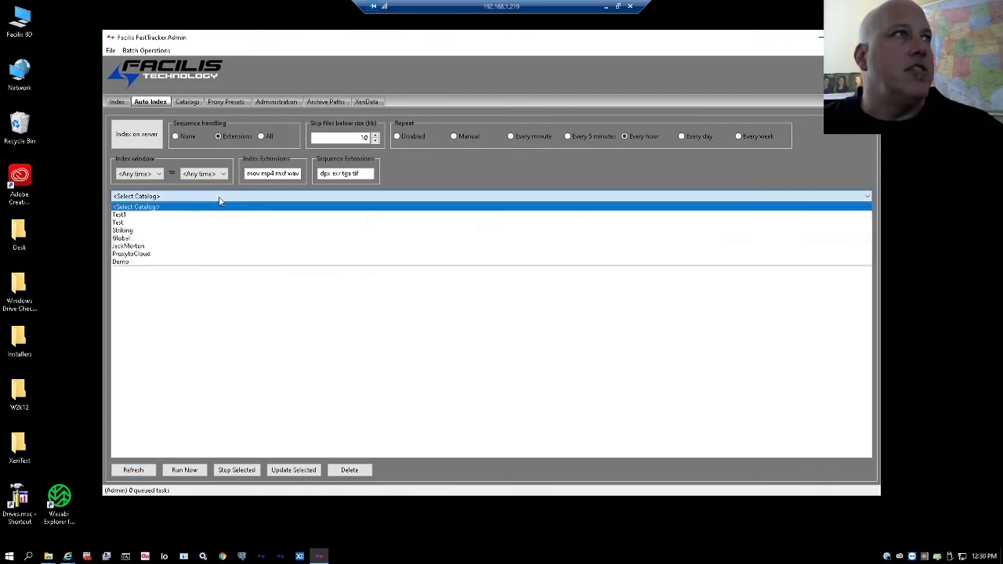
{"action": "left_click", "coordinate": [146, 263]}
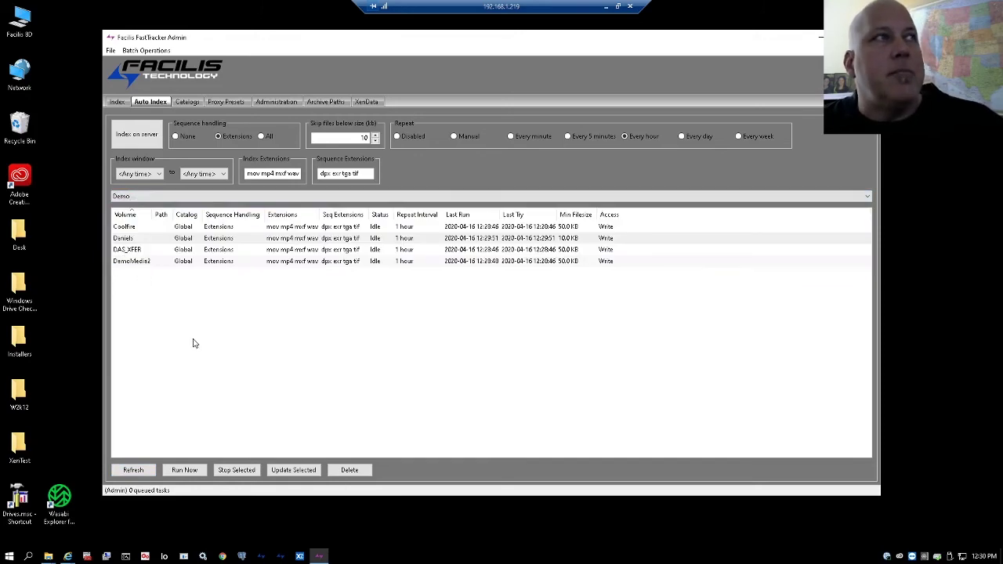
{"action": "left_click", "coordinate": [139, 144]}
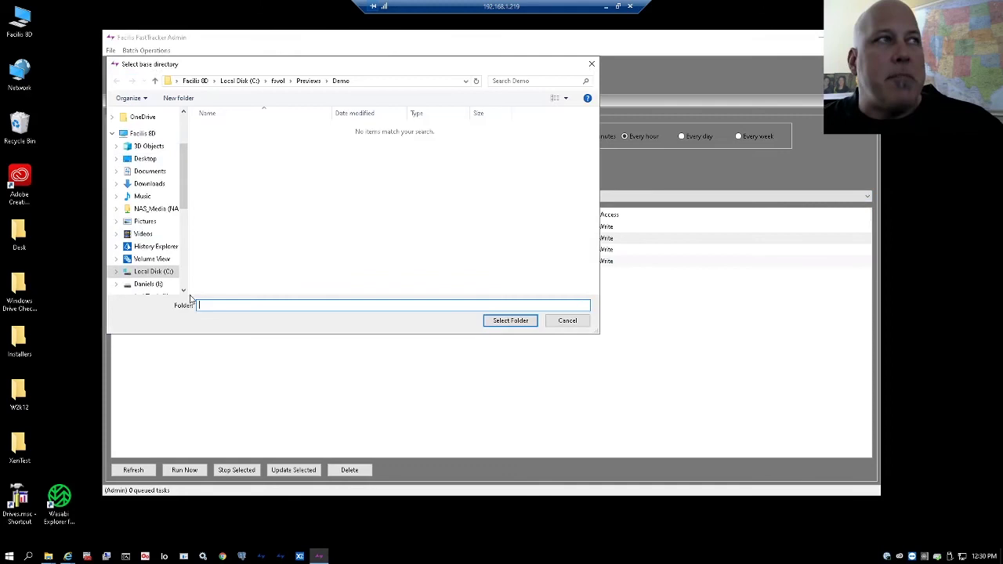
{"action": "left_click", "coordinate": [162, 271]}
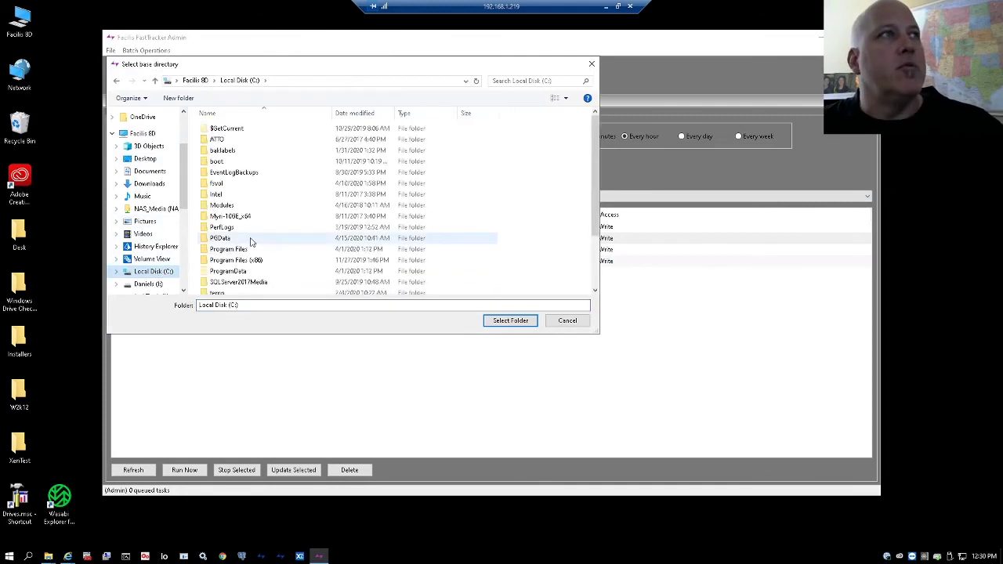
{"action": "double_click", "coordinate": [225, 185]}
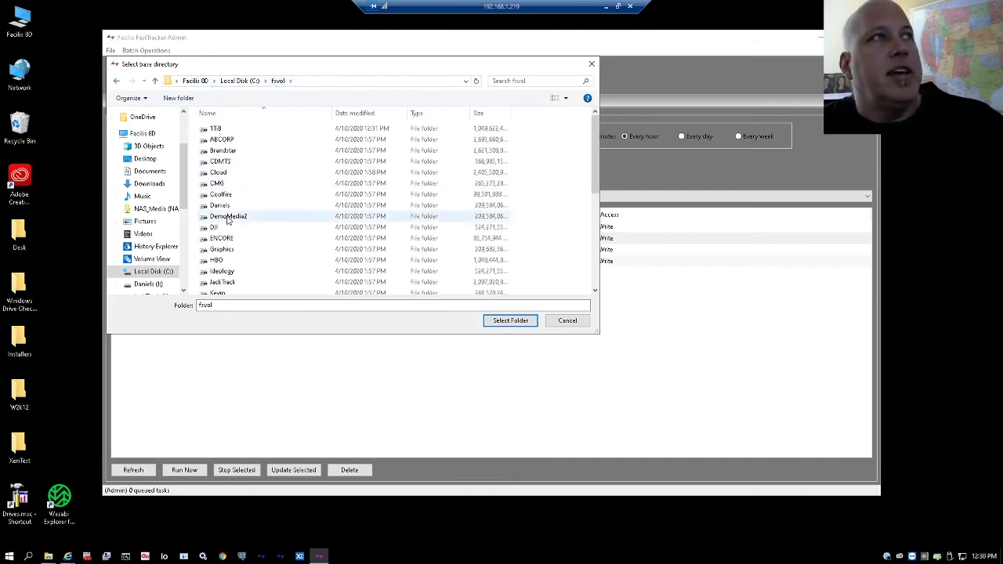
{"action": "left_click", "coordinate": [204, 228]}
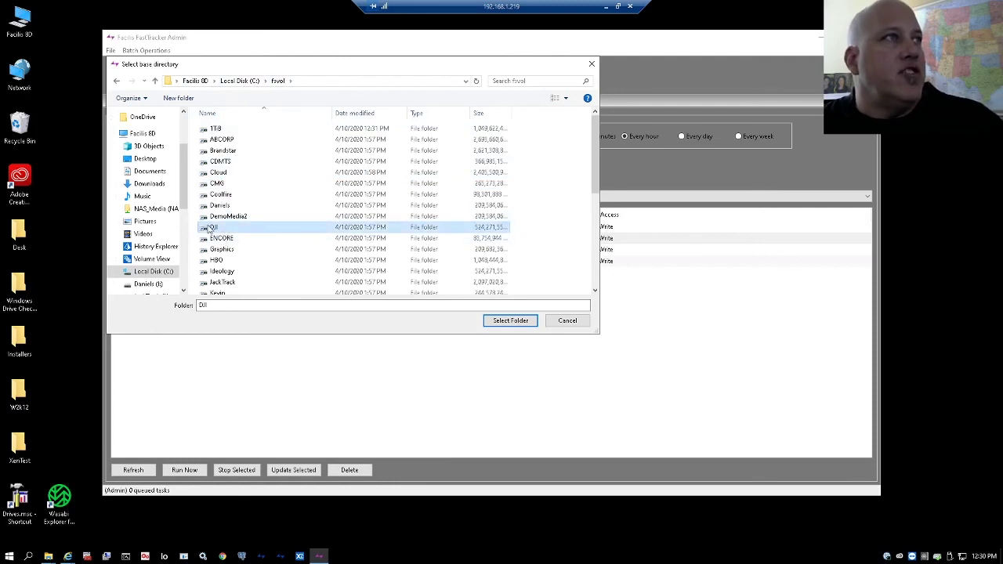
{"action": "left_click", "coordinate": [510, 321]}
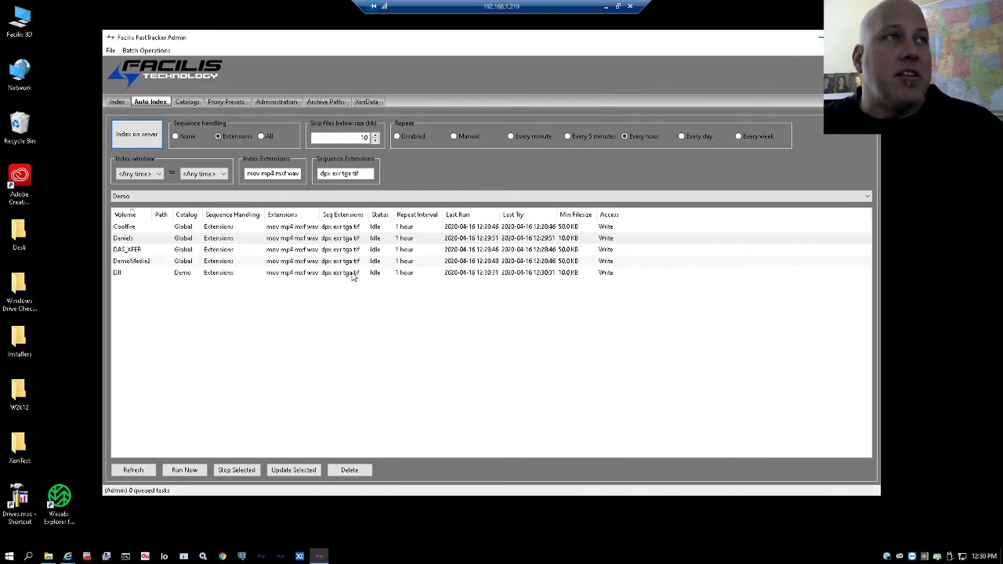
{"action": "left_click", "coordinate": [353, 274]}
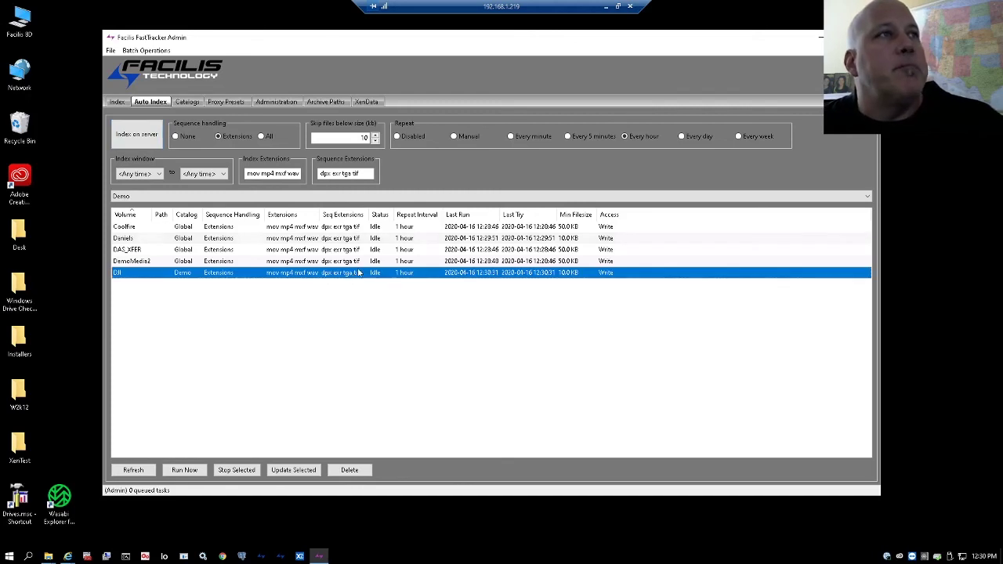